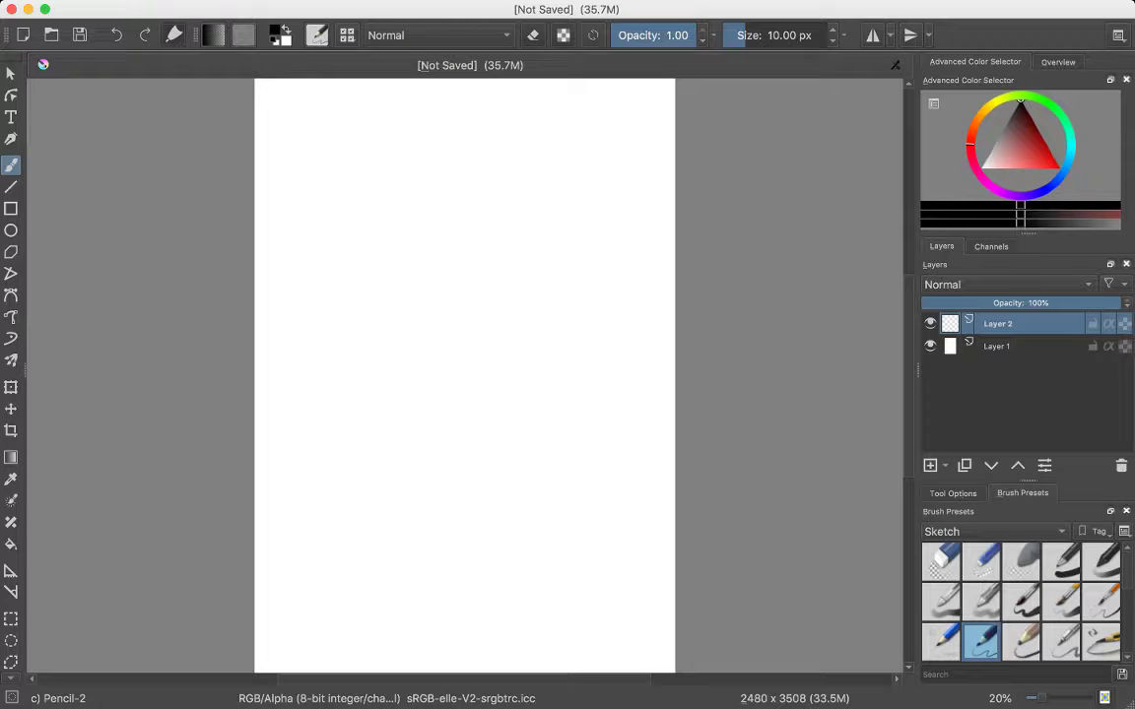
Step: Undo trial strokes and draw the cube's front face edges near the page top
mouse_move(432, 176)
left_mouse_down()
mouse_move(424, 193)
mouse_move(450, 184)
left_mouse_up()
key("ctrl+z")
key("ctrl+z")
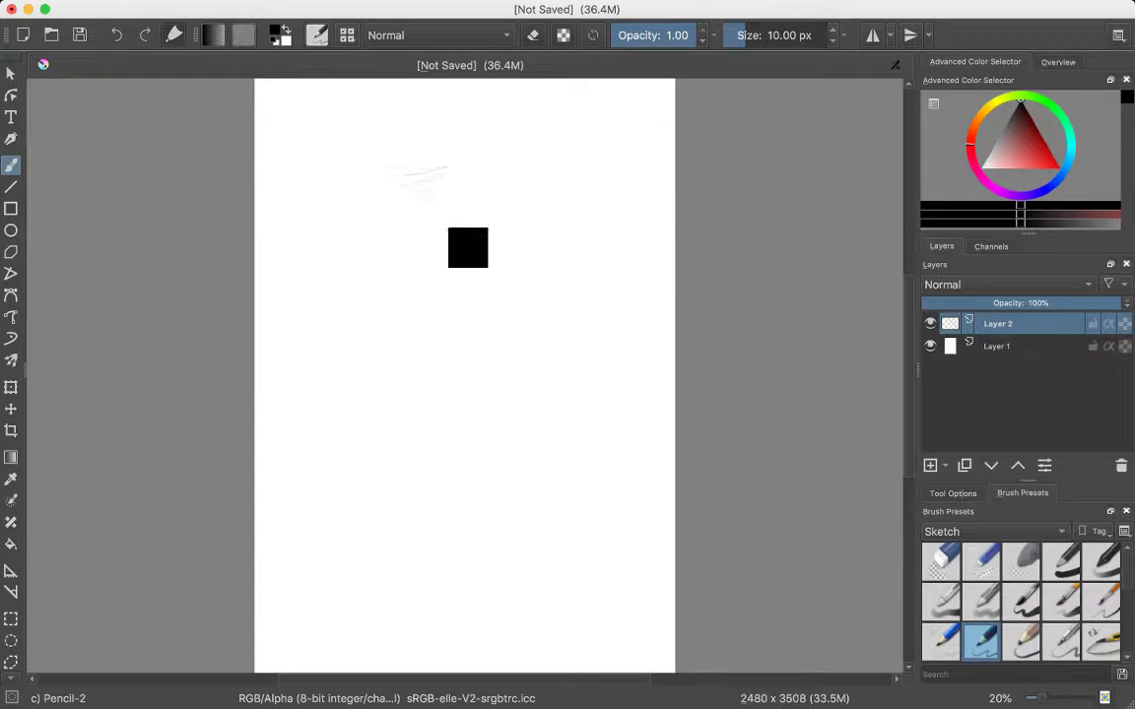
key("ctrl+z")
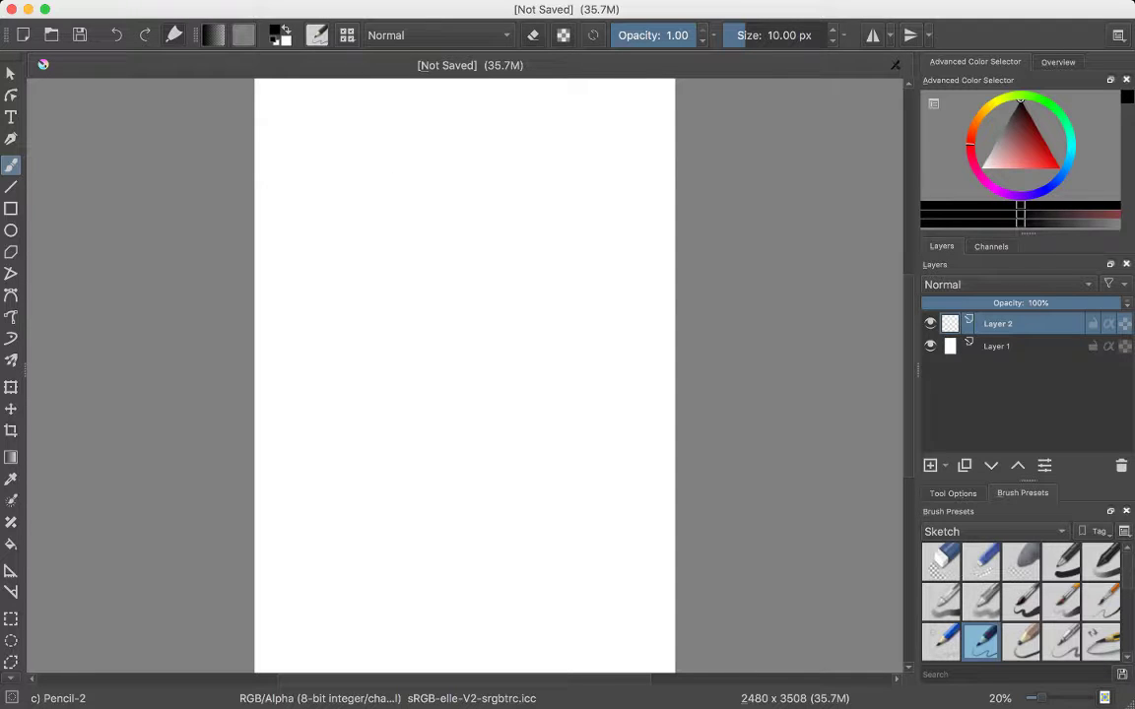
left_click_drag(370, 155, 430, 155)
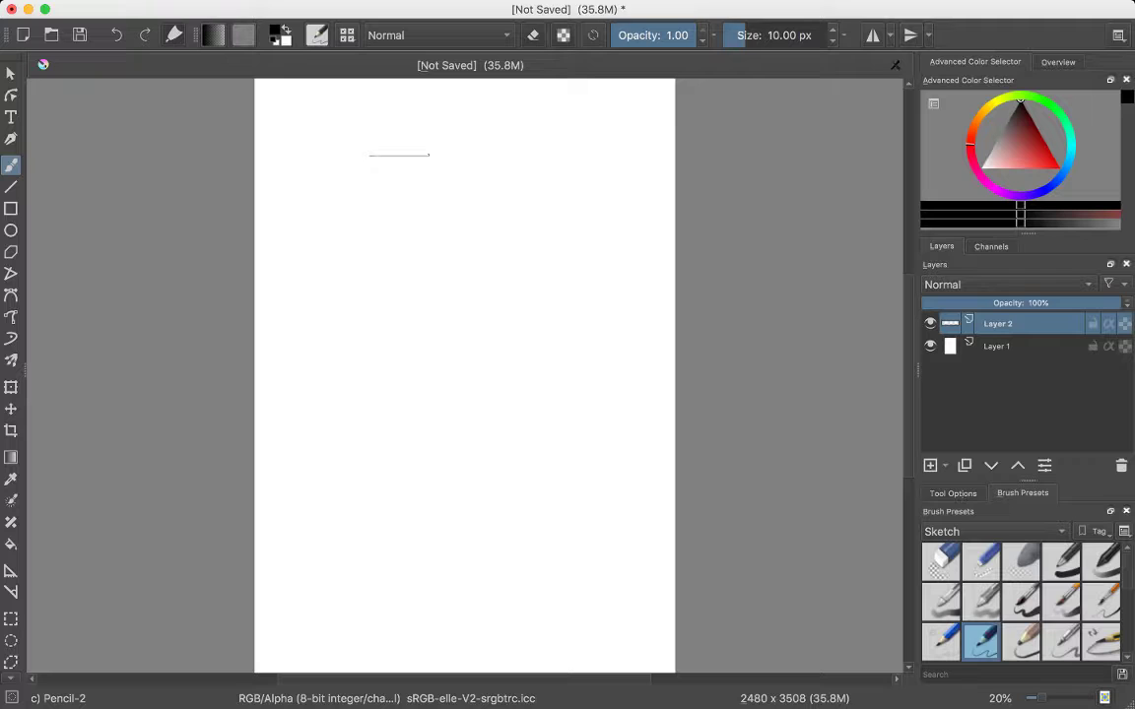
mouse_move(428, 155)
left_mouse_down()
mouse_move(428, 201)
mouse_move(369, 203)
mouse_move(371, 156)
left_mouse_up()
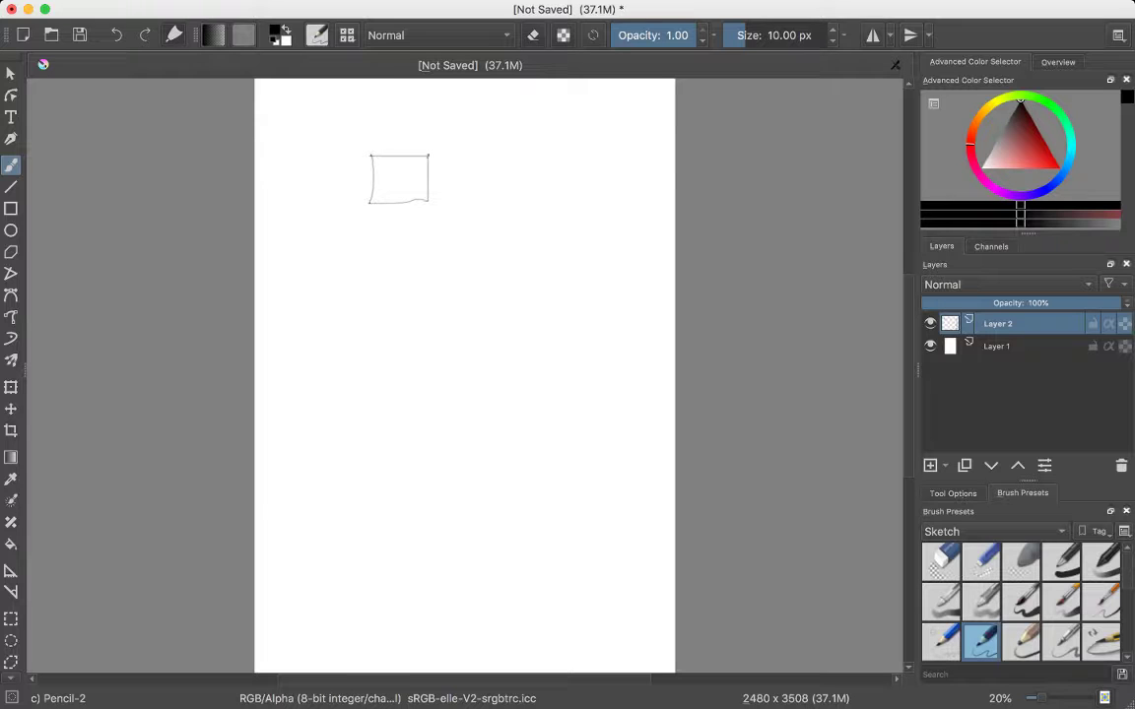
Step: Add the cube's receding edge, top face and faint hidden lower edges
left_click_drag(429, 158, 468, 160)
key("ctrl+z")
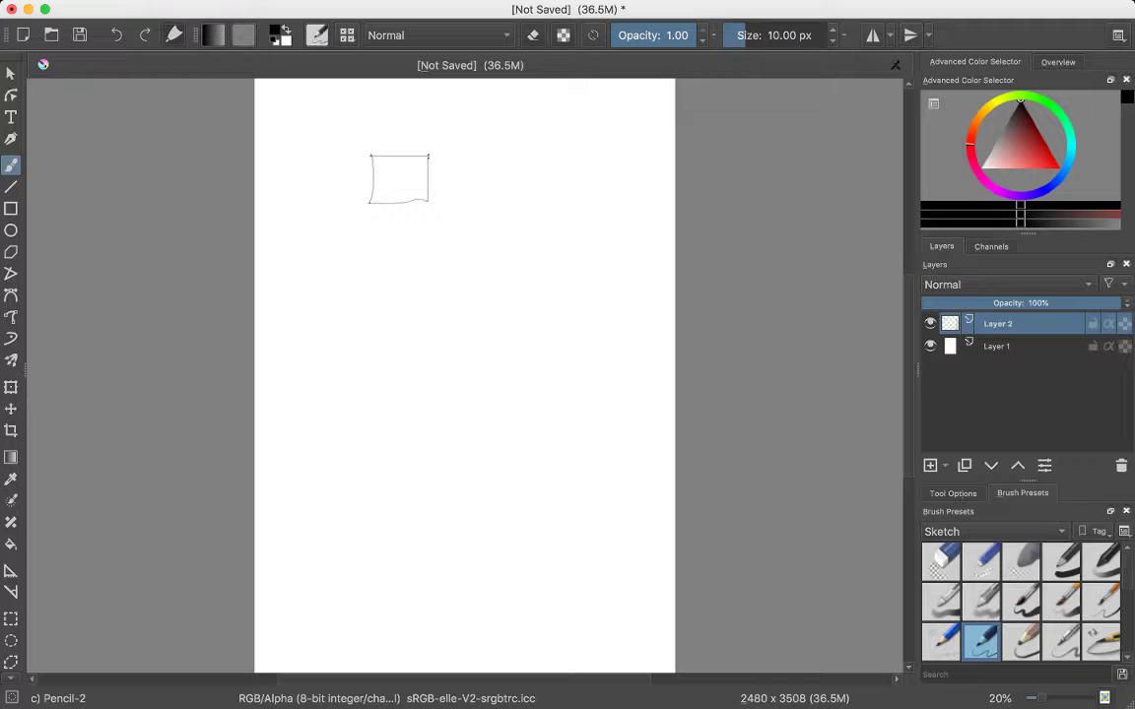
mouse_move(428, 154)
left_mouse_down()
mouse_move(447, 150)
mouse_move(461, 183)
mouse_move(456, 146)
left_mouse_up()
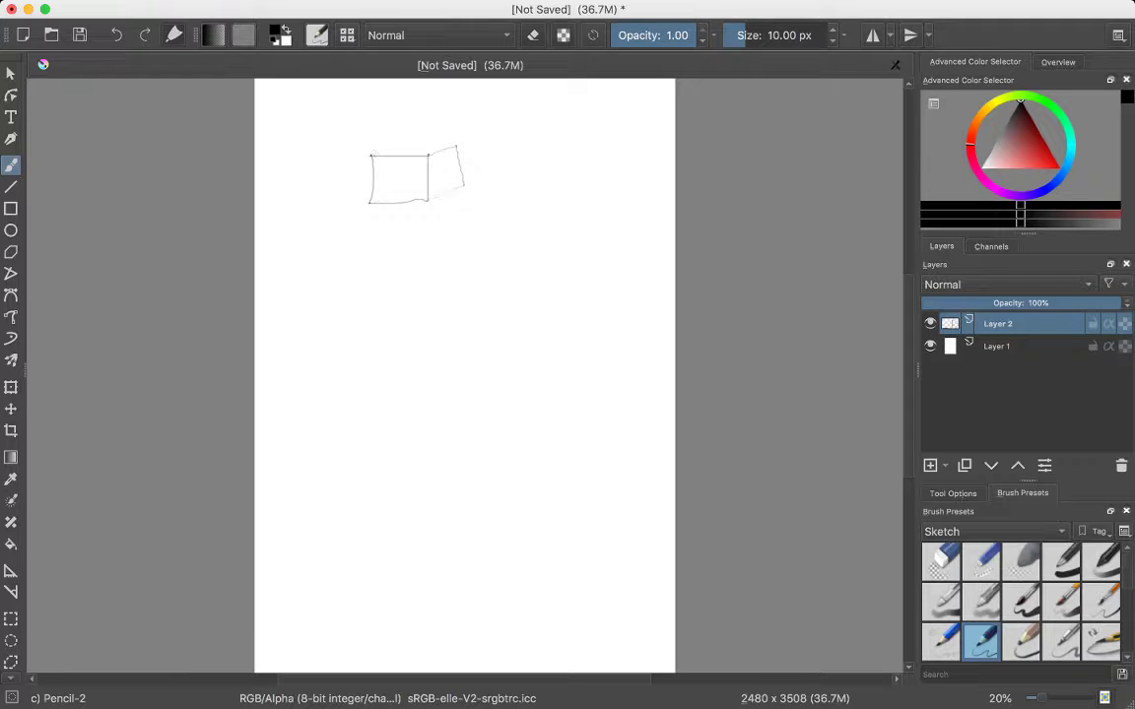
left_click_drag(372, 155, 457, 145)
left_click_drag(463, 187, 433, 204)
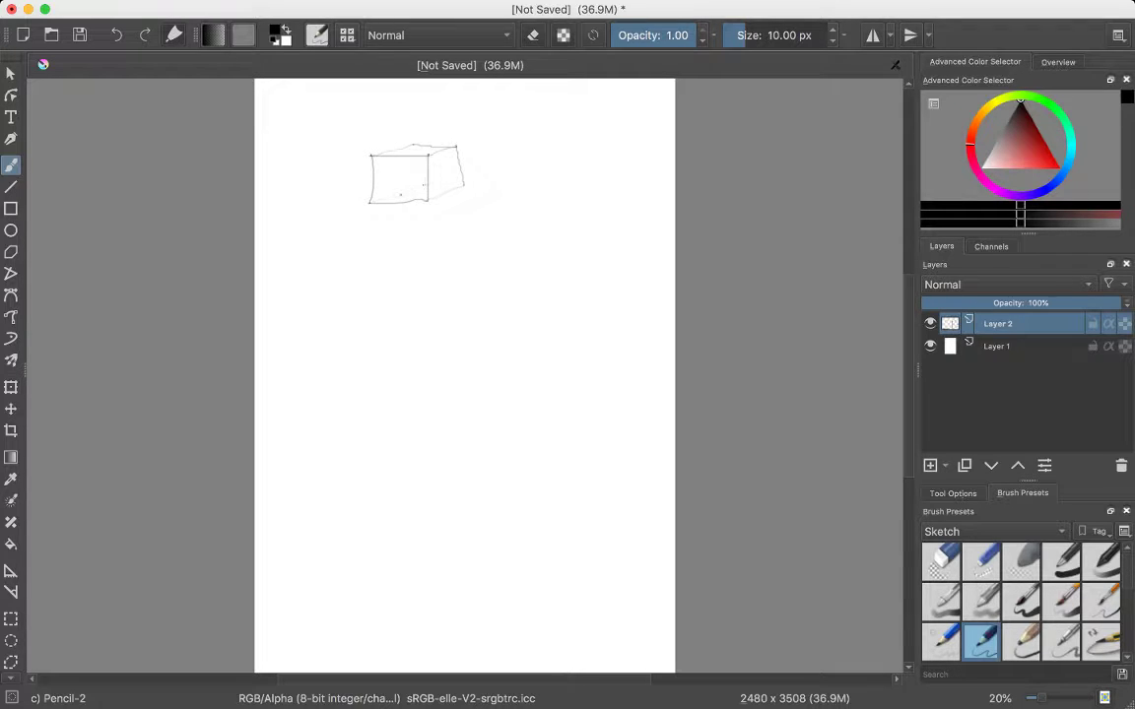
left_click_drag(400, 195, 379, 200)
key("ctrl+z")
Step: Sketch an elliptical top, left and right sides, and a curved base below the cube
mouse_move(407, 291)
left_mouse_down()
mouse_move(456, 286)
mouse_move(406, 282)
left_mouse_up()
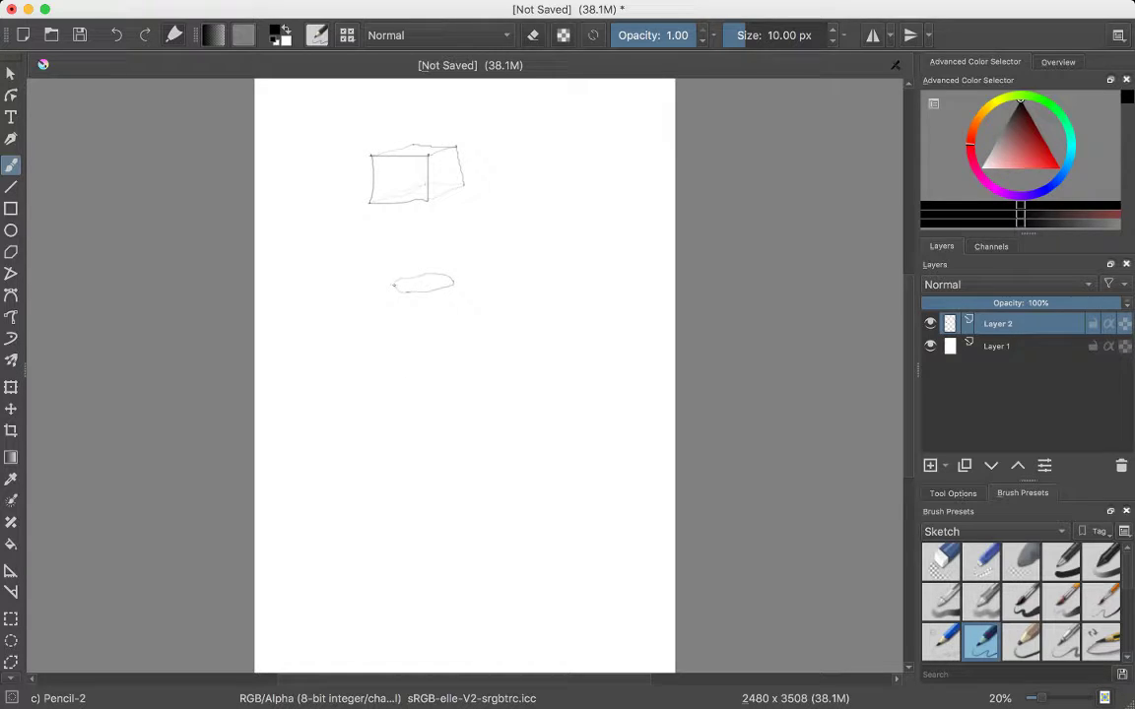
left_click_drag(394, 287, 405, 353)
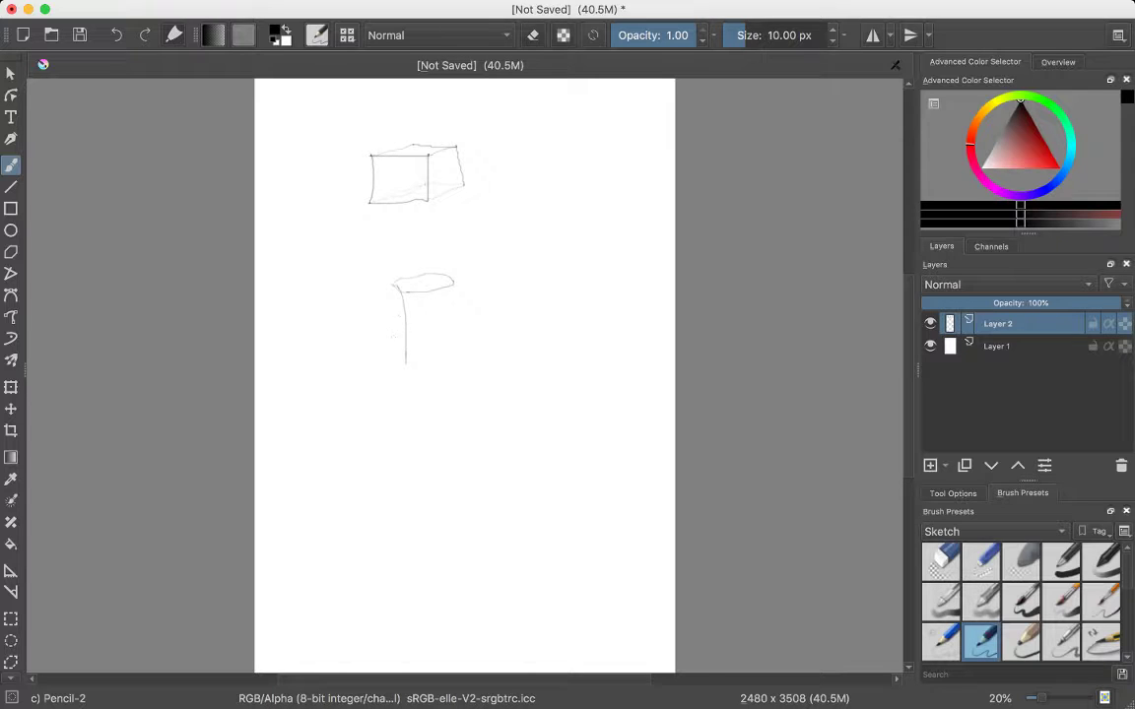
key("ctrl+z")
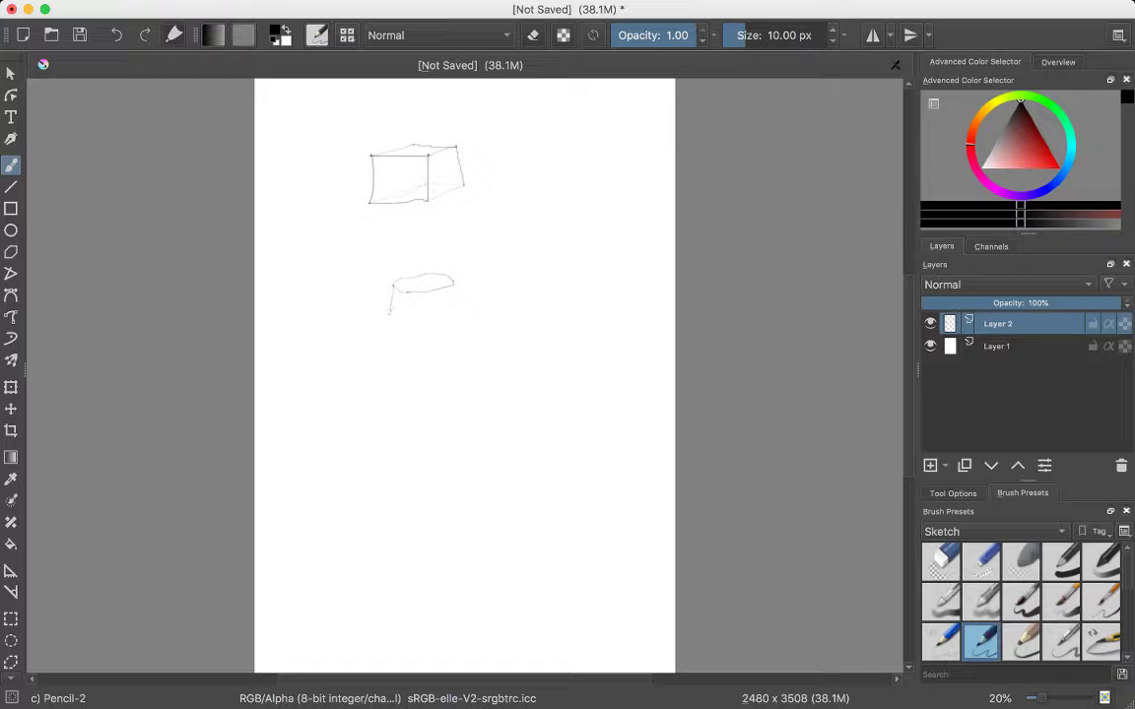
left_click_drag(389, 313, 384, 376)
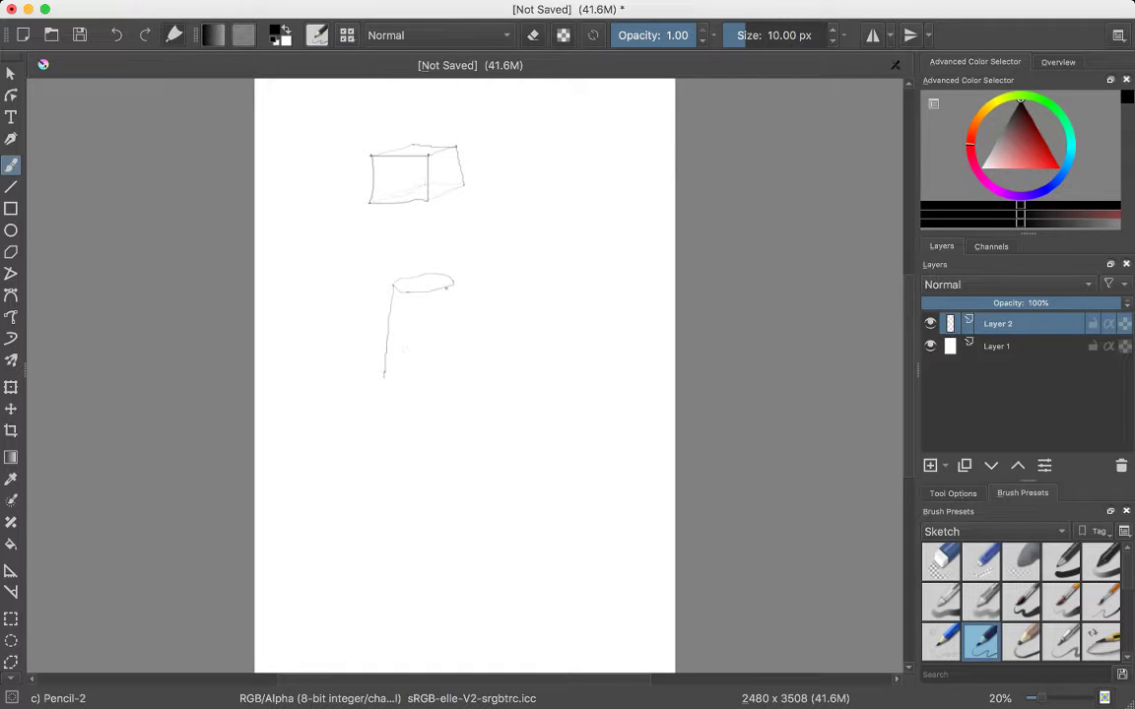
left_click_drag(453, 284, 435, 378)
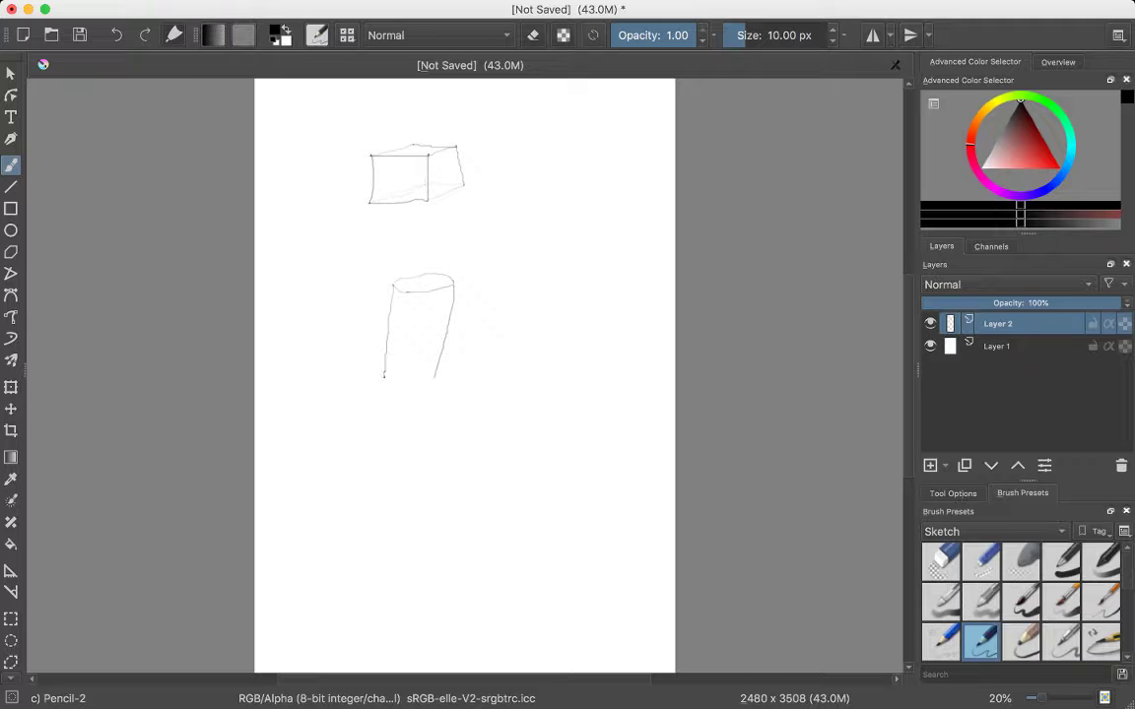
left_click_drag(386, 376, 427, 383)
left_click_drag(388, 372, 398, 374)
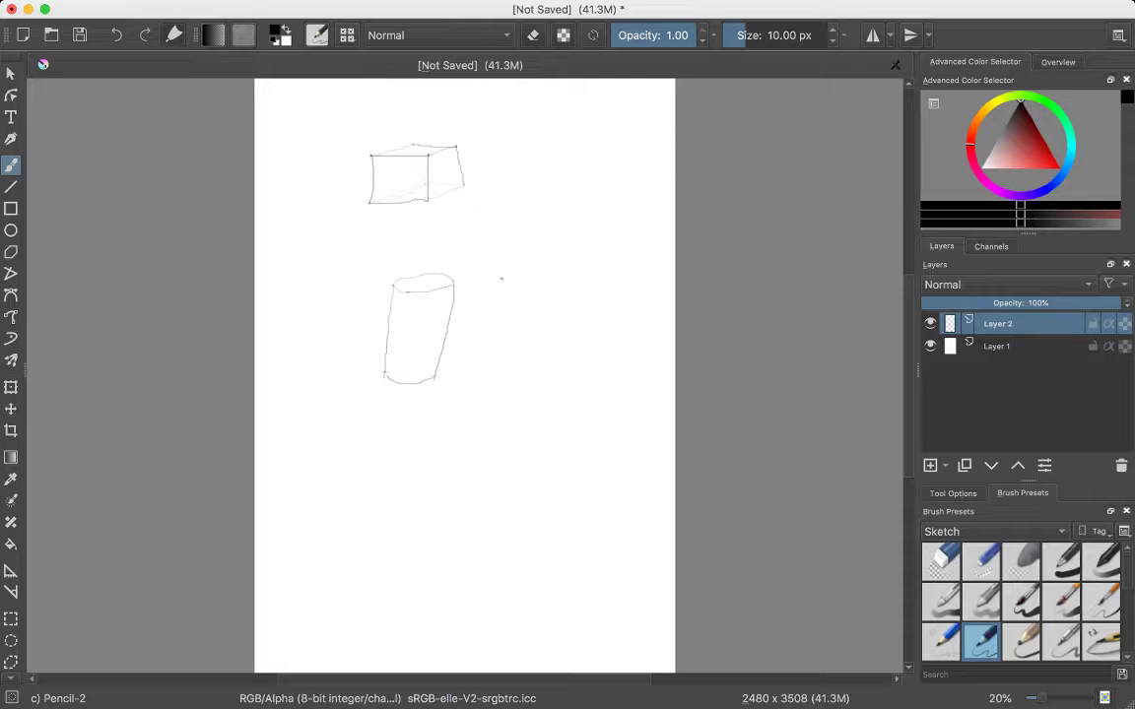
Step: Sketch a triangular pyramid right of the cylinder and add a faint mark inside the cylinder
left_click_drag(494, 285, 551, 292)
mouse_move(544, 224)
left_mouse_down()
mouse_move(595, 287)
mouse_move(551, 292)
left_mouse_up()
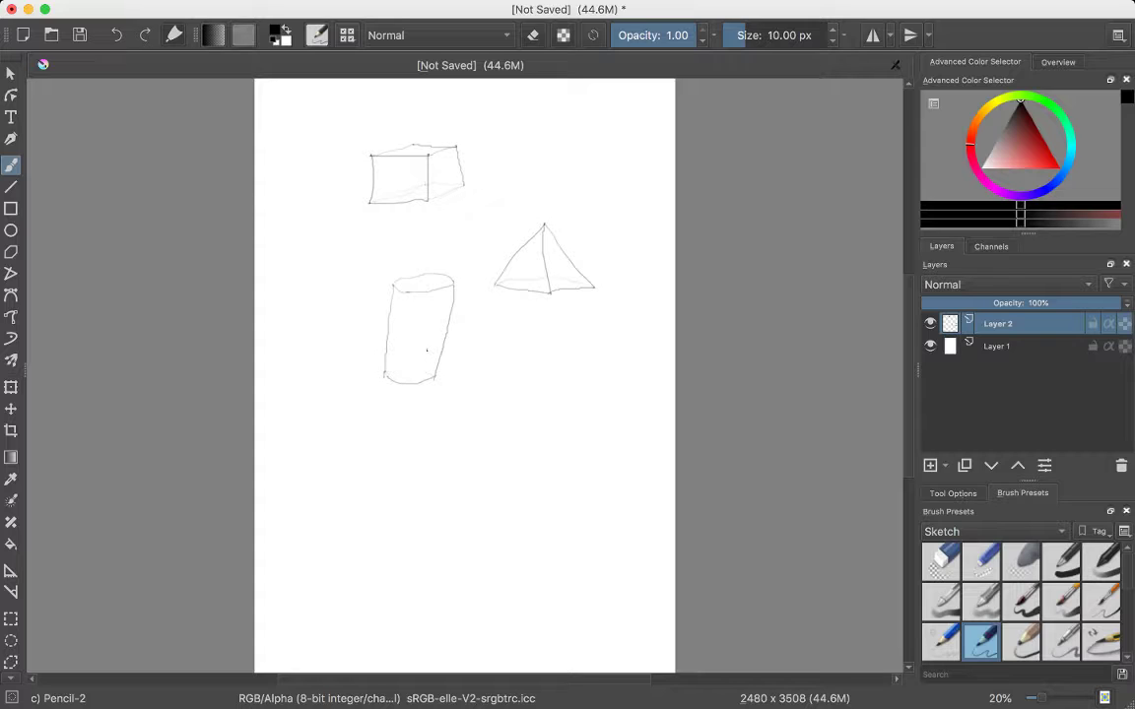
left_click_drag(427, 351, 432, 339)
Step: Draw a curved base below the pyramid and two sides rising to a pointed apex
left_click_drag(506, 399, 581, 404)
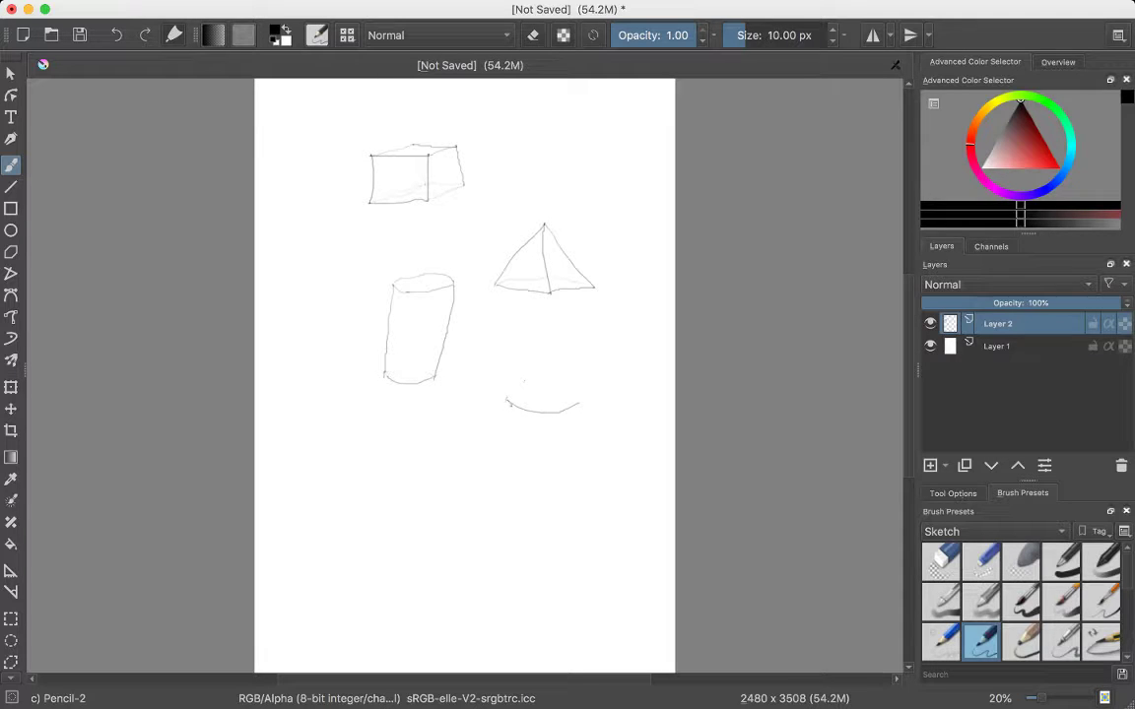
mouse_move(506, 399)
left_mouse_down()
mouse_move(554, 321)
mouse_move(577, 402)
left_mouse_up()
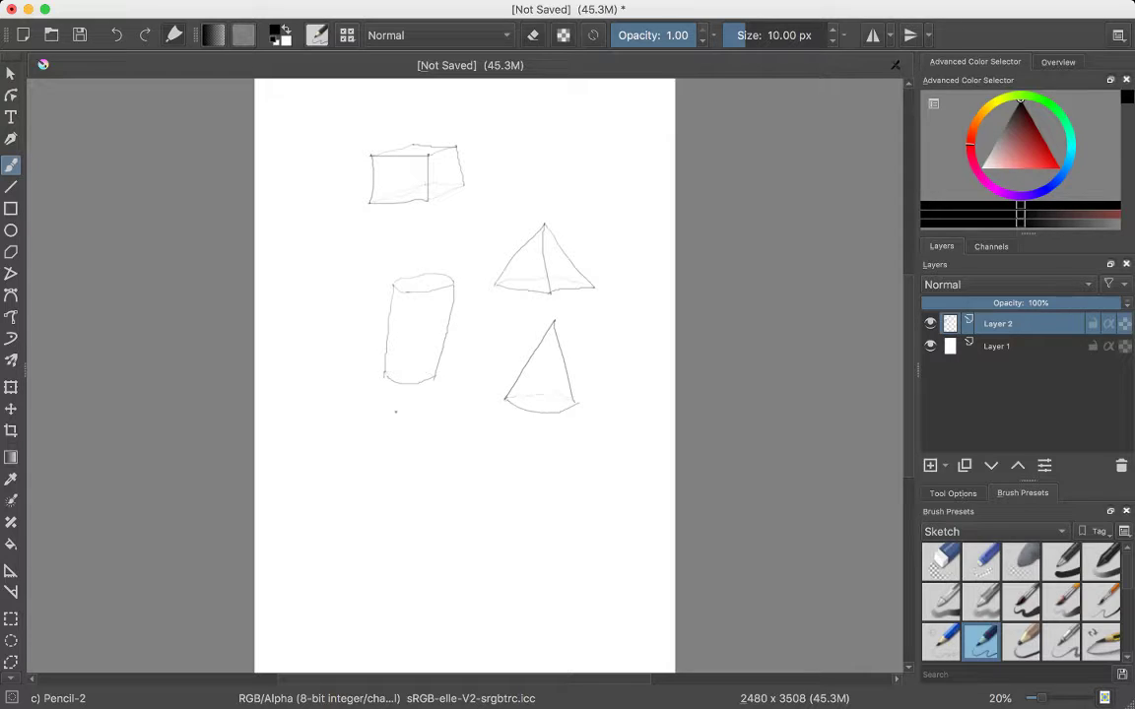
Step: Redraw the circle below the cylinder until round, then add a horizontal equator line
mouse_move(390, 424)
left_mouse_down()
mouse_move(440, 445)
mouse_move(390, 429)
left_mouse_up()
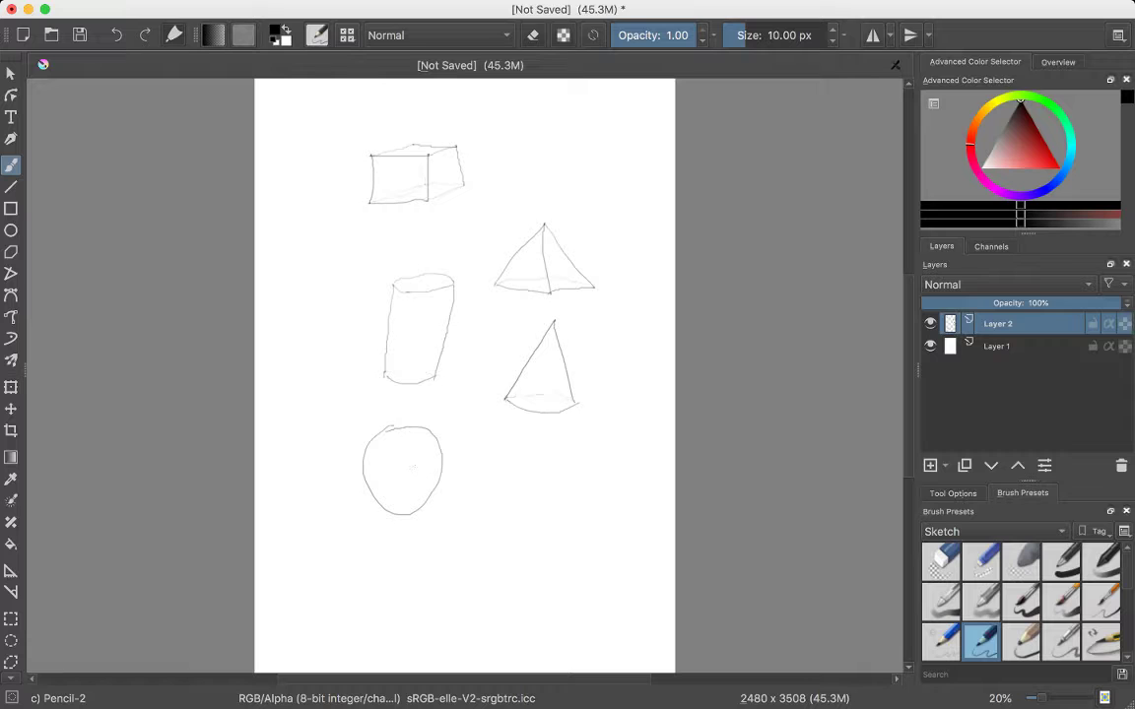
key("ctrl+z")
key("ctrl+z")
mouse_move(391, 423)
left_mouse_down()
mouse_move(394, 498)
mouse_move(383, 416)
mouse_move(437, 445)
mouse_move(409, 424)
left_mouse_up()
key("ctrl+z")
key("ctrl+z")
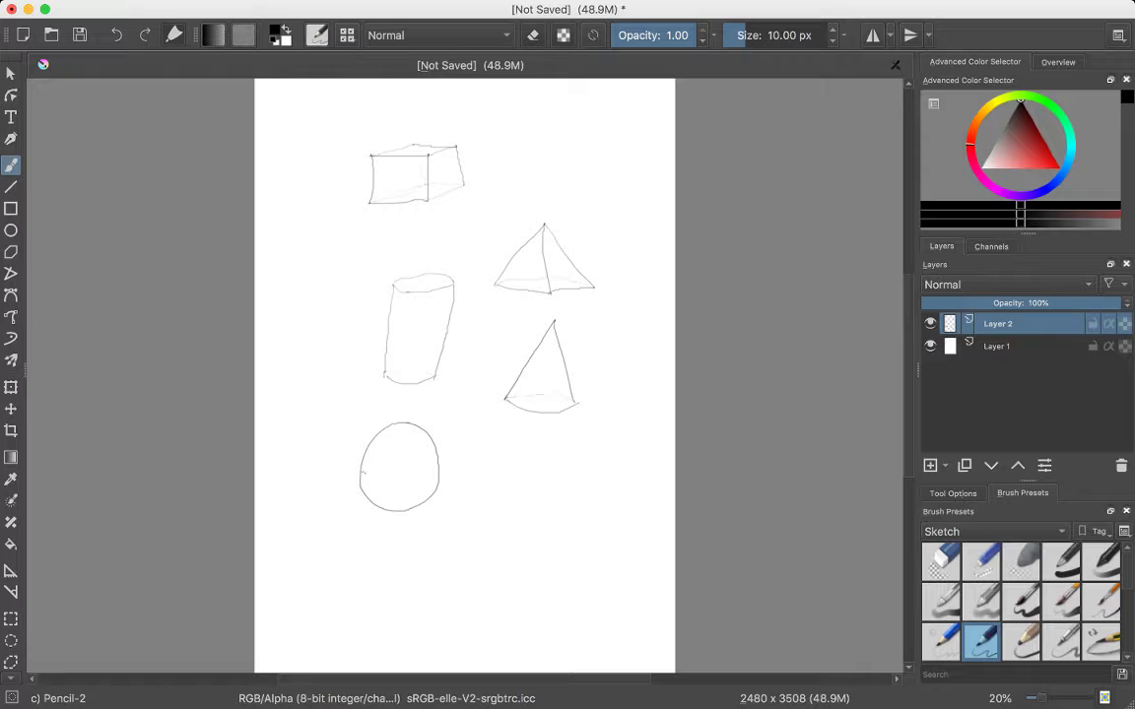
left_click_drag(363, 474, 434, 475)
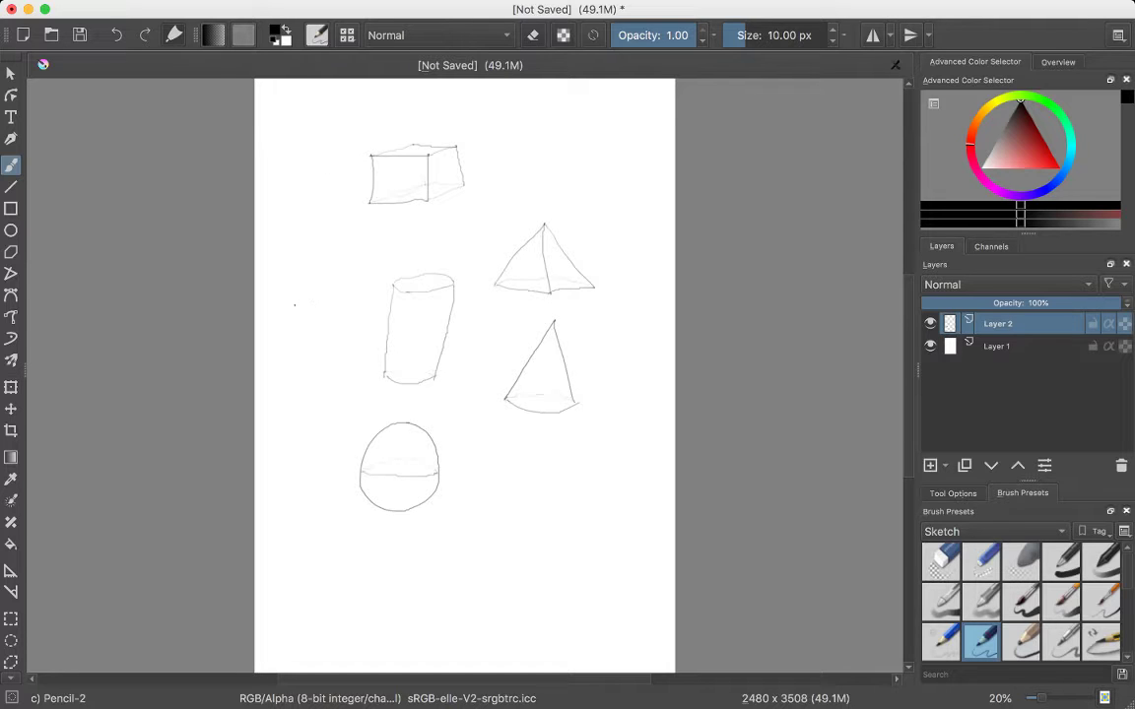
left_click_drag(294, 300, 312, 263)
key("ctrl+z")
mouse_move(298, 294)
left_mouse_down()
mouse_move(335, 296)
mouse_move(338, 258)
mouse_move(296, 272)
mouse_move(286, 295)
left_mouse_up()
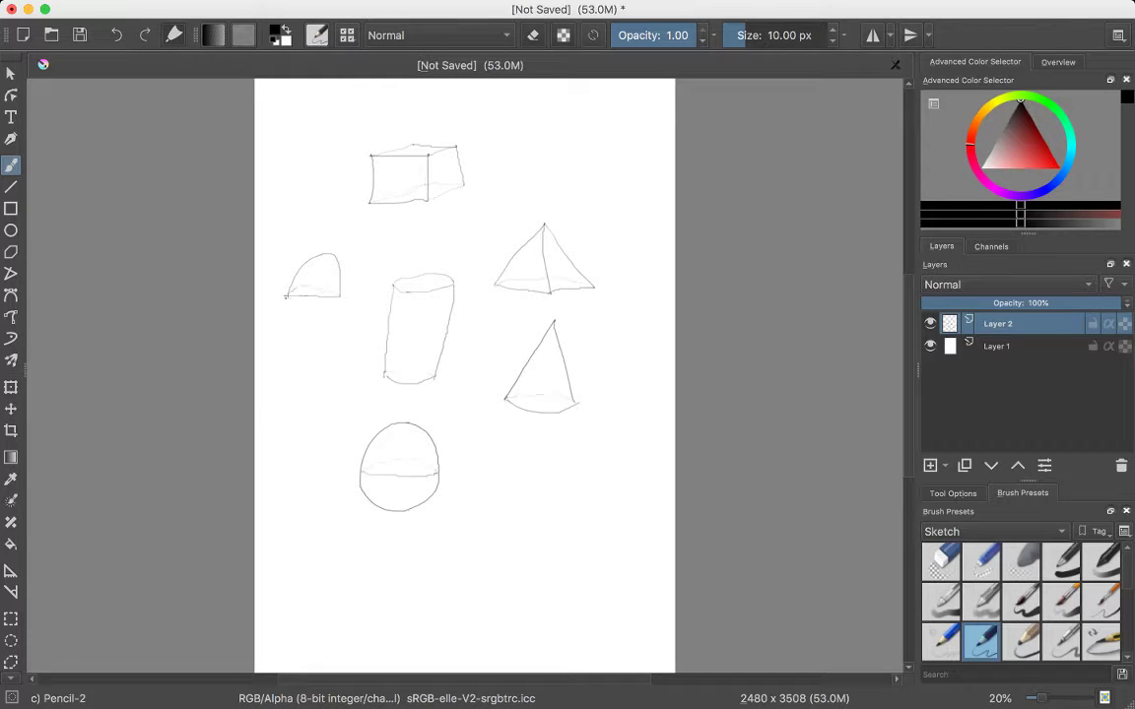
mouse_move(307, 296)
left_mouse_down()
mouse_move(326, 295)
mouse_move(342, 315)
mouse_move(343, 373)
mouse_move(307, 376)
mouse_move(288, 295)
left_mouse_up()
key("ctrl+z")
key("ctrl+z")
key("ctrl+z")
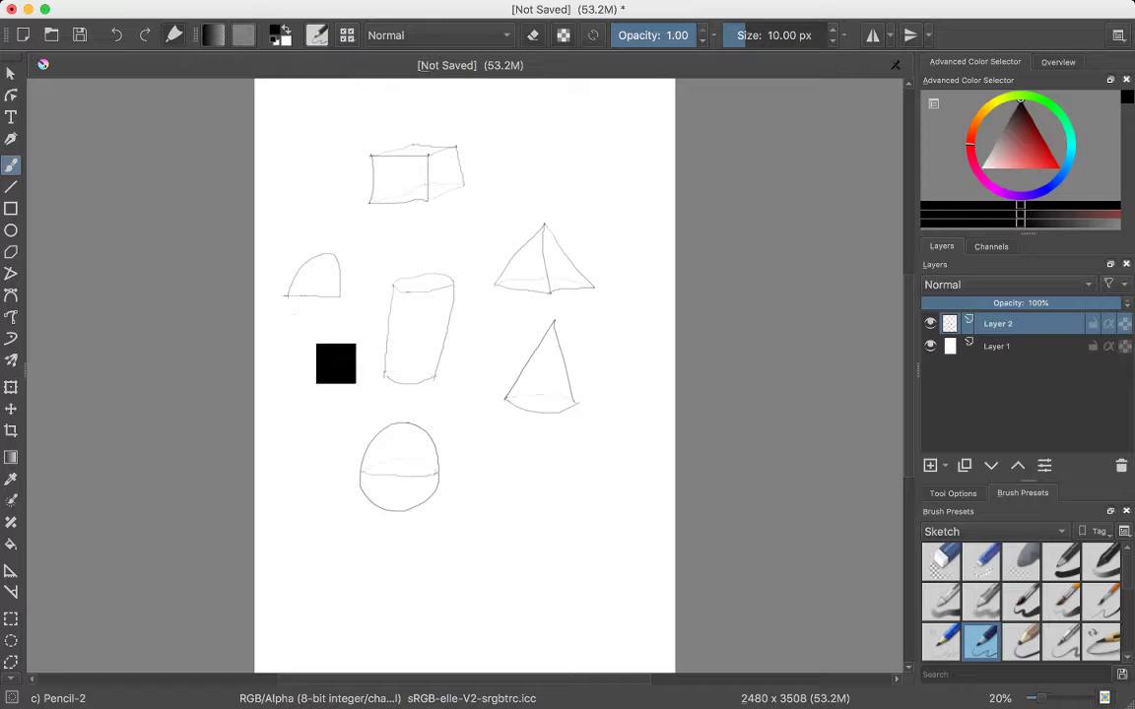
key("ctrl+z")
Step: Outline a tall rounded capsule left of the cylinder with curved bands near top and bottom
mouse_move(271, 362)
left_mouse_down()
mouse_move(280, 254)
mouse_move(304, 242)
mouse_move(330, 253)
mouse_move(341, 280)
mouse_move(340, 372)
left_mouse_up()
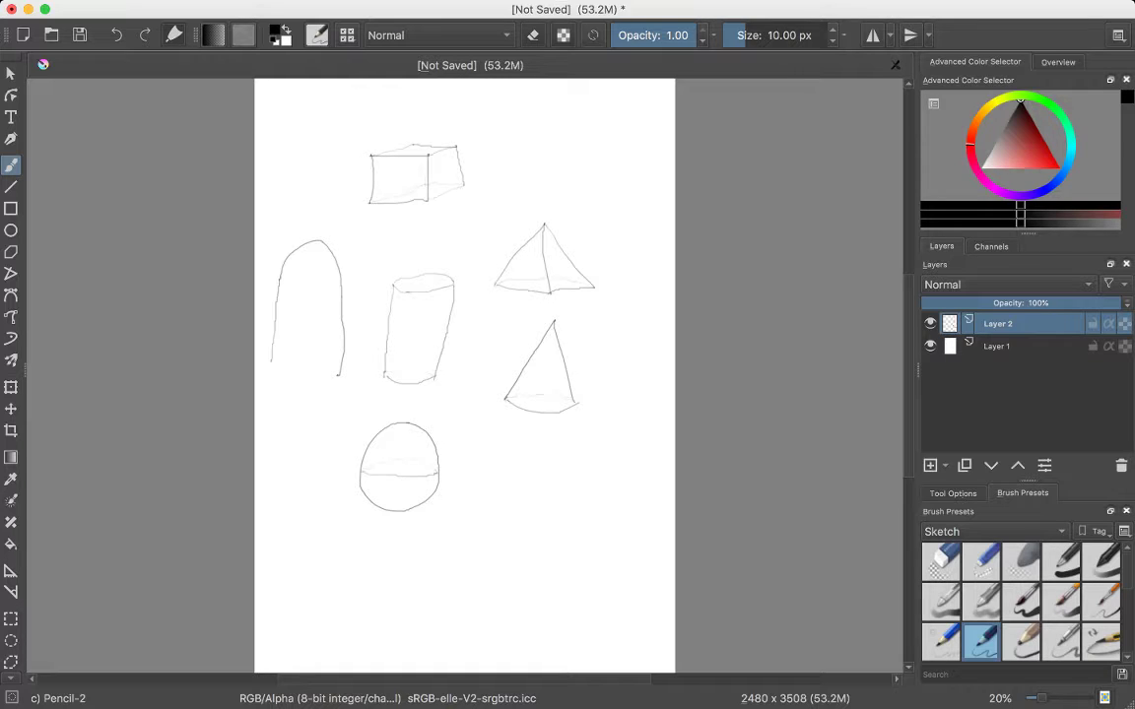
left_click_drag(338, 377, 271, 364)
left_click_drag(271, 360, 340, 374)
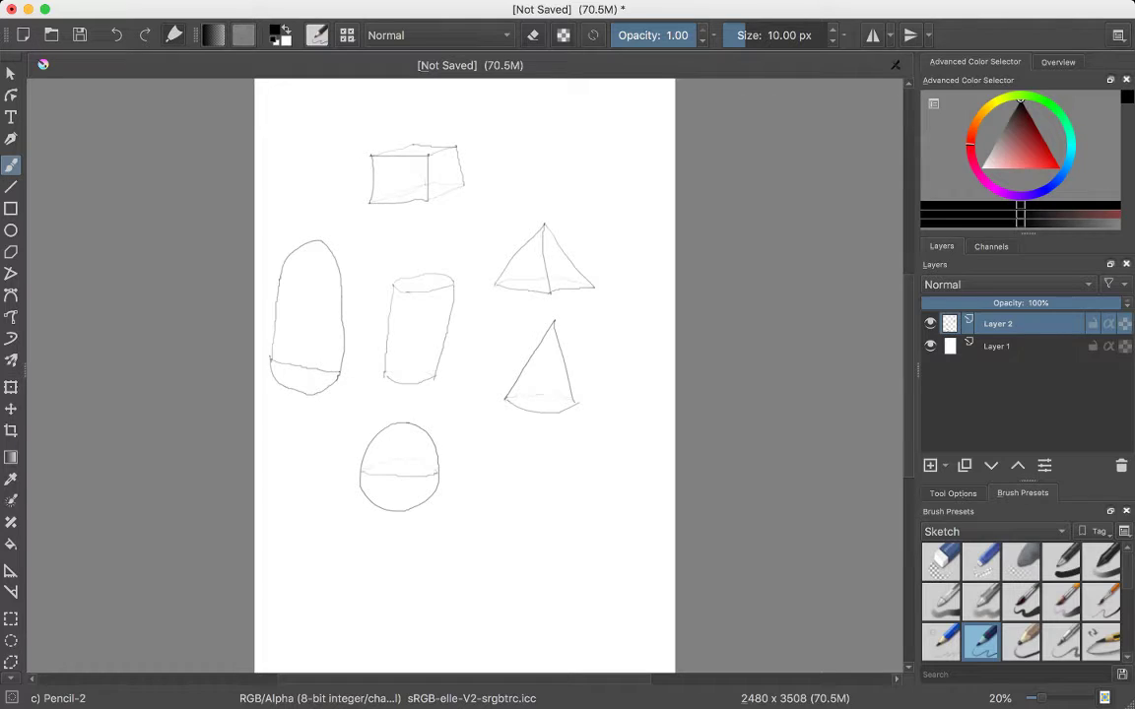
left_click_drag(281, 281, 341, 287)
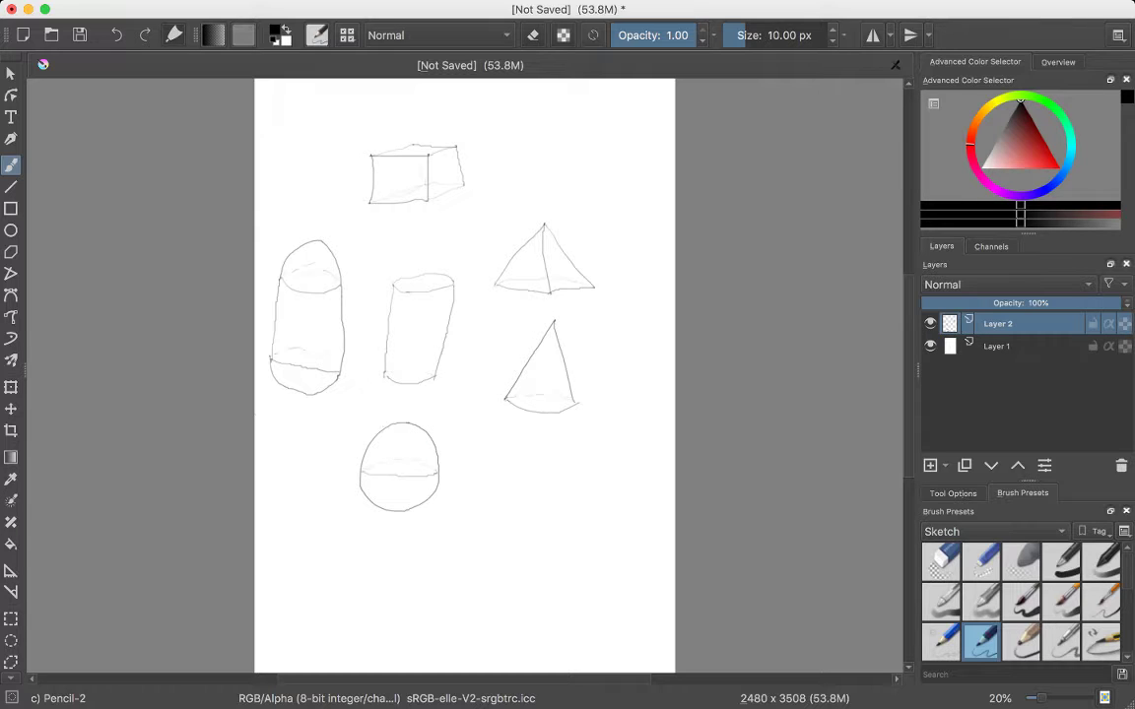
Step: Frame the left capsule with a square outline and sketch a new pyramid at lower right
mouse_move(255, 424)
left_mouse_down()
mouse_move(345, 411)
mouse_move(357, 227)
mouse_move(255, 222)
left_mouse_up()
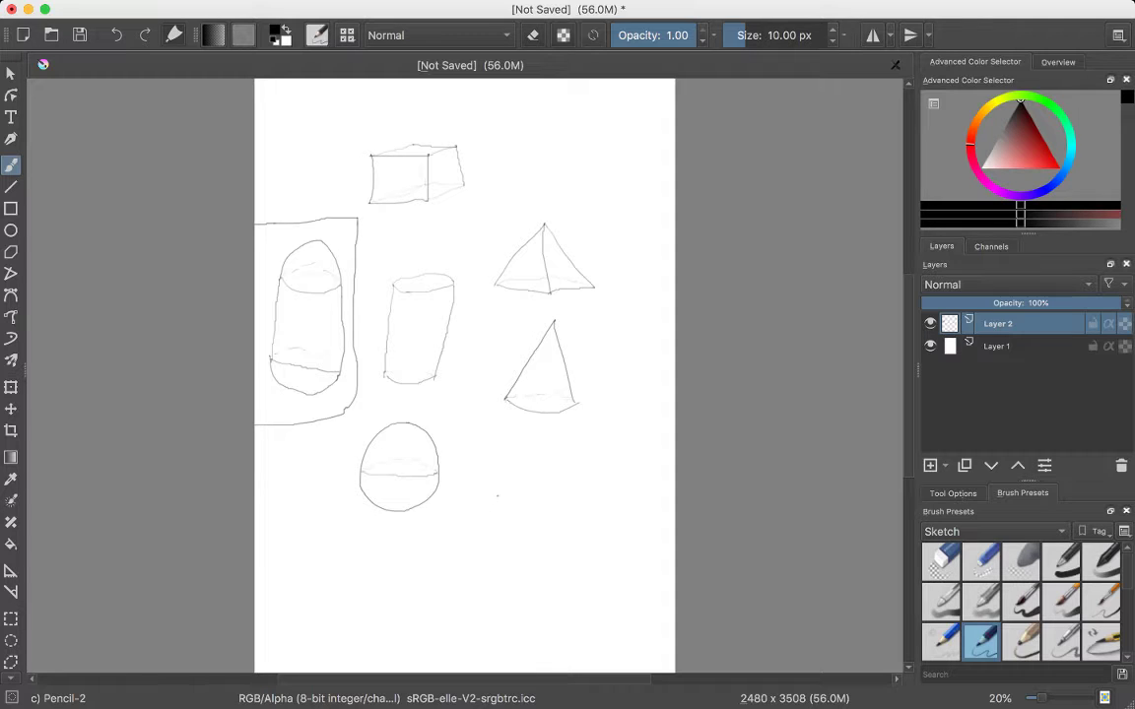
mouse_move(498, 493)
left_mouse_down()
mouse_move(532, 451)
mouse_move(566, 498)
left_mouse_up()
left_click_drag(540, 442, 594, 492)
key("ctrl+z")
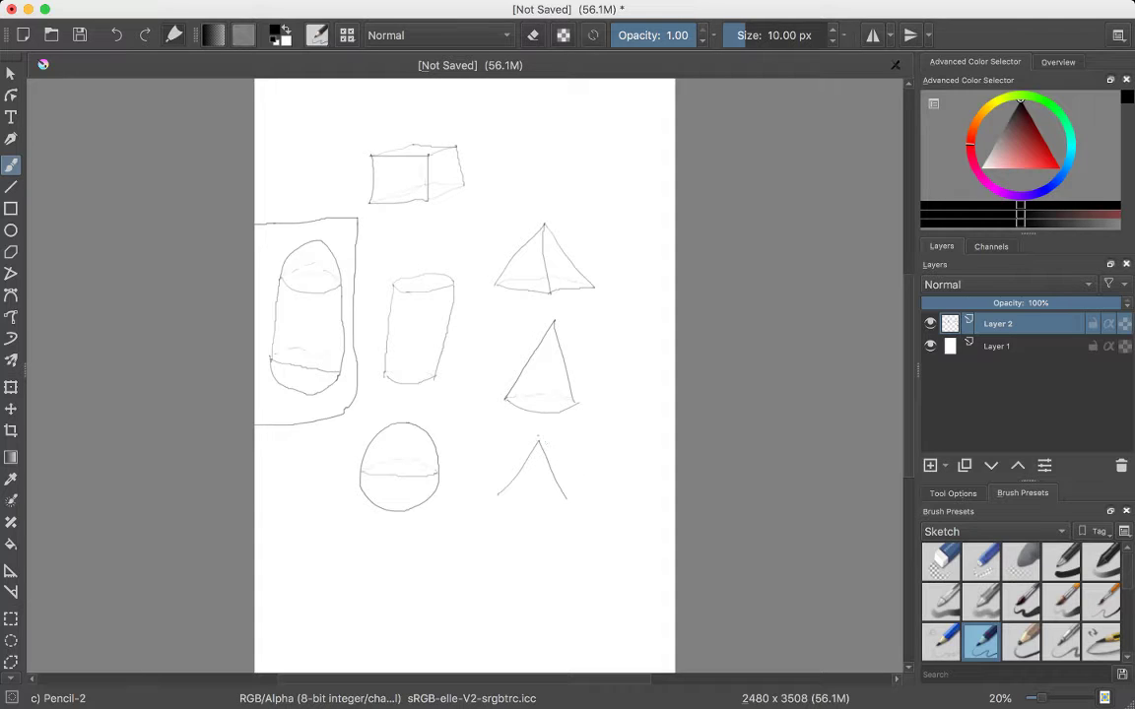
left_click_drag(540, 442, 601, 483)
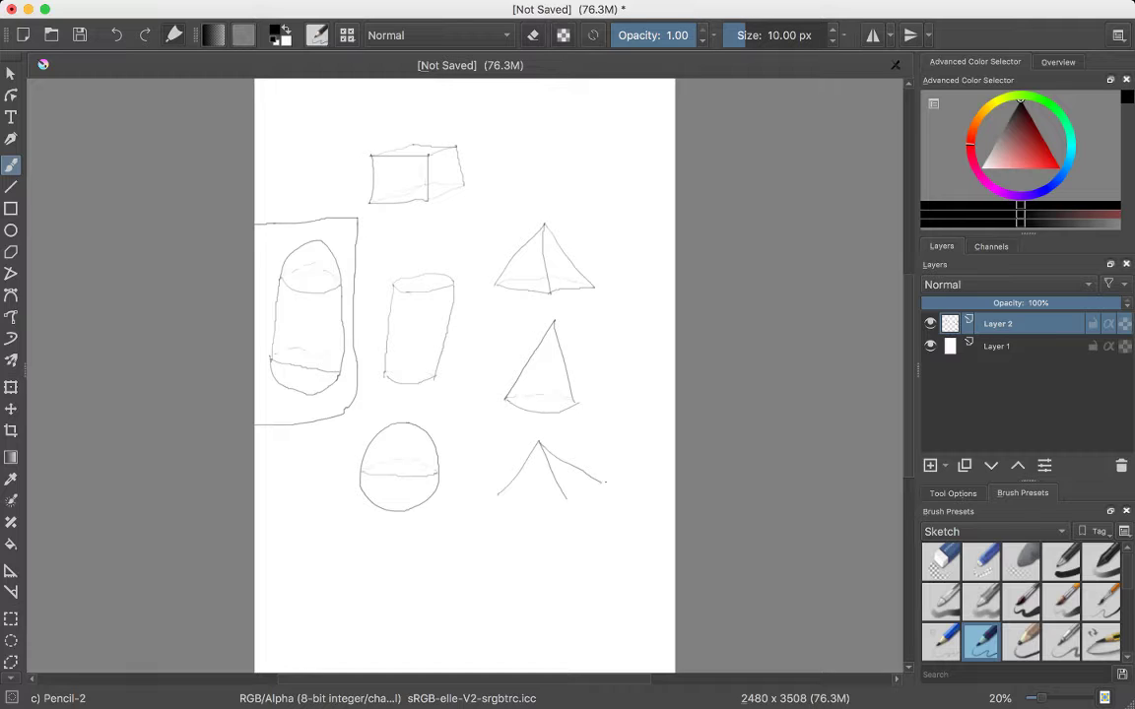
mouse_move(596, 488)
left_mouse_down()
mouse_move(522, 498)
mouse_move(509, 570)
left_mouse_up()
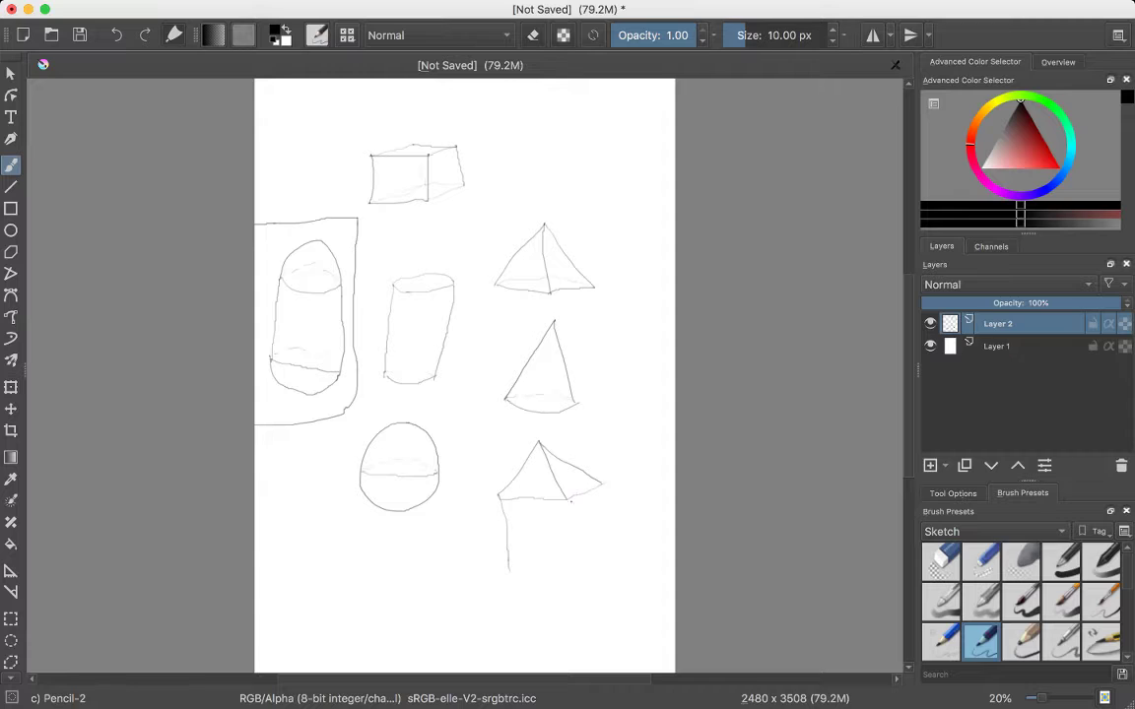
Step: Draw a box under the pyramid with diagonals converging to a point below it
left_click_drag(570, 501, 573, 570)
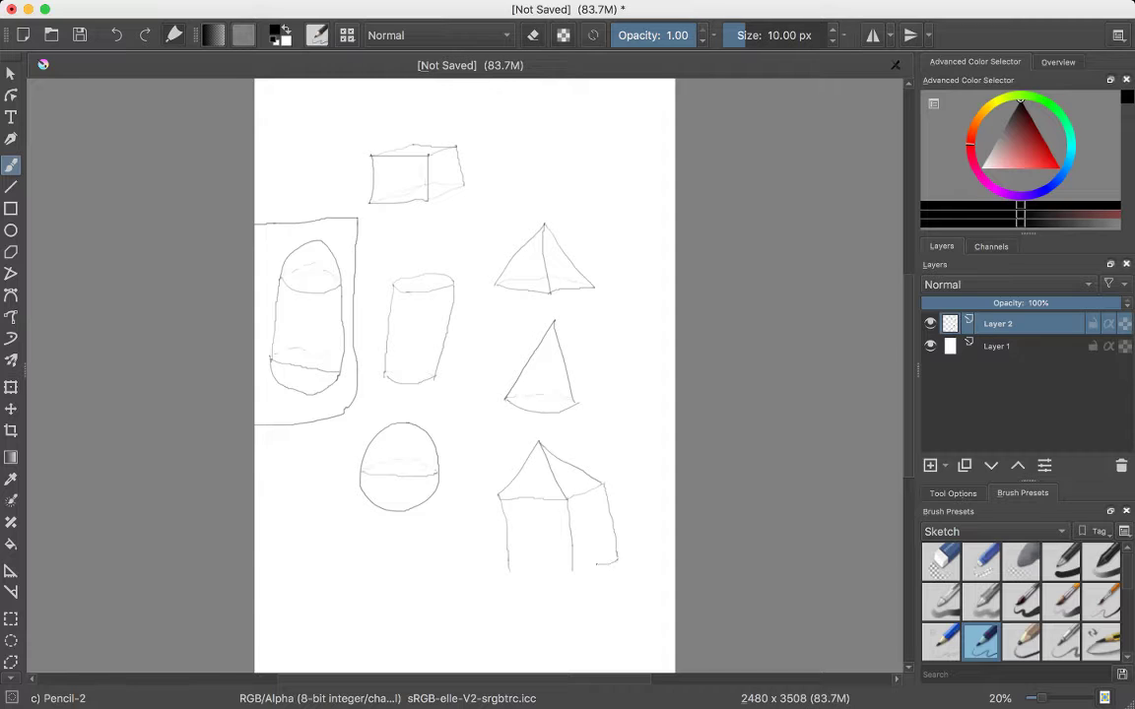
left_click_drag(605, 485, 569, 569)
mouse_move(519, 571)
left_mouse_down()
mouse_move(562, 609)
mouse_move(584, 591)
mouse_move(564, 609)
left_mouse_up()
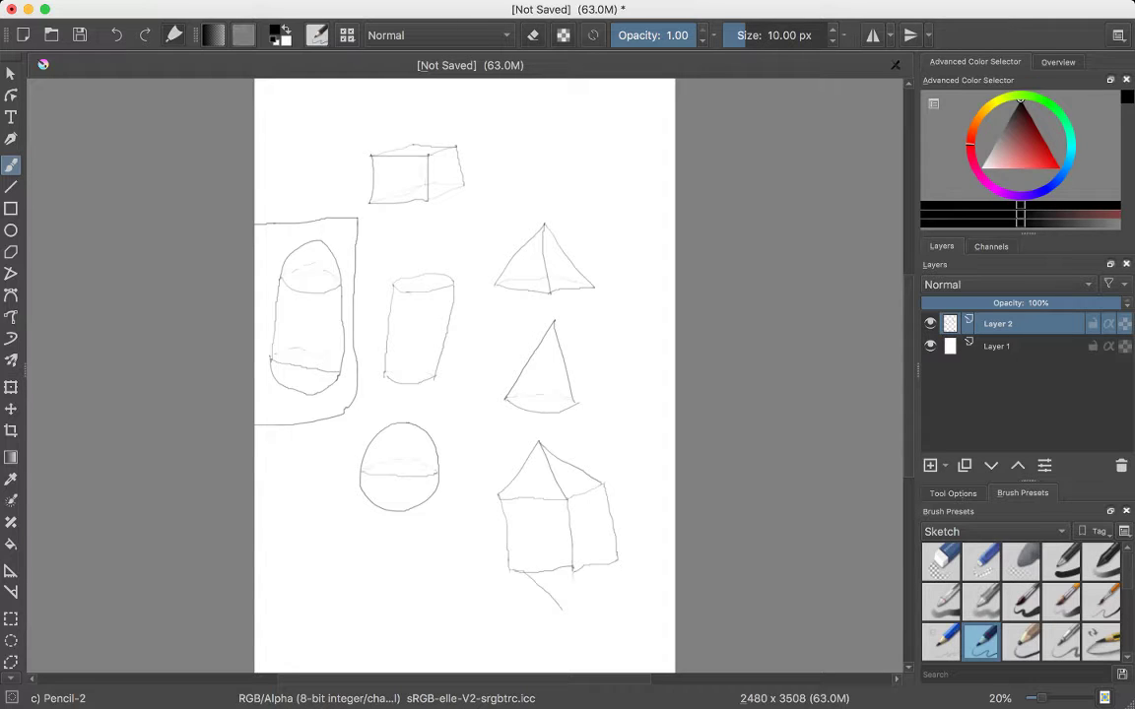
left_click_drag(618, 563, 564, 609)
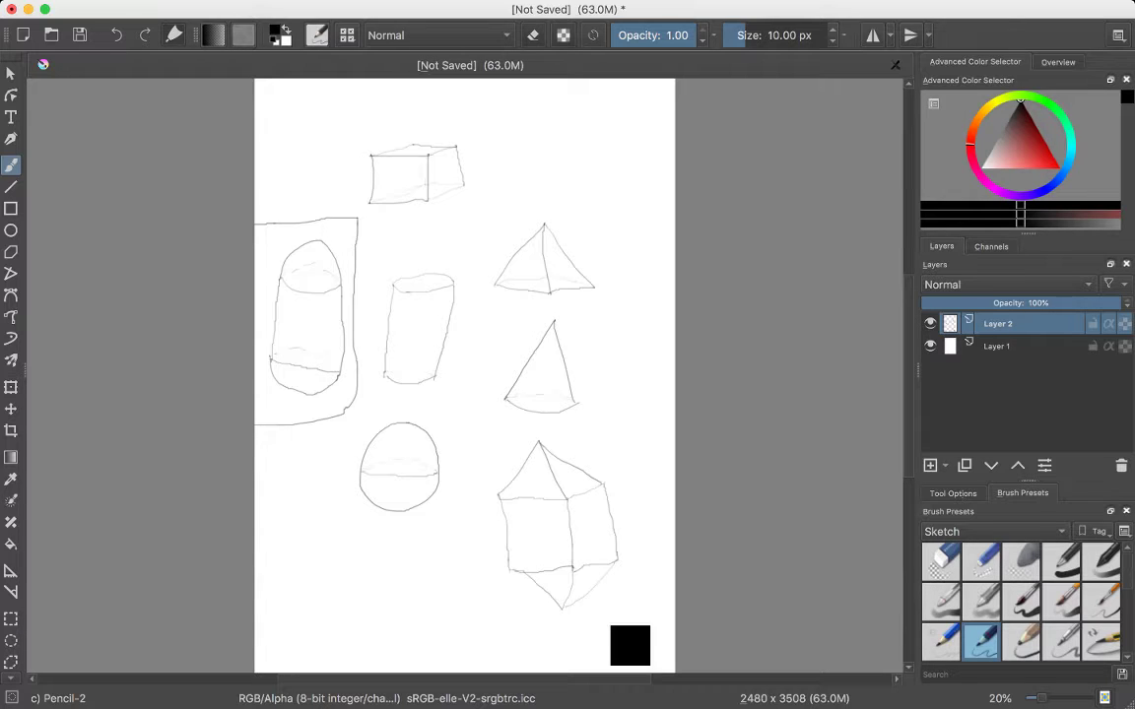
Step: Replace the bottom diagonals with new V-shaped strokes and a curved left edge to the tip
key("ctrl+z")
key("ctrl+z")
key("ctrl+z")
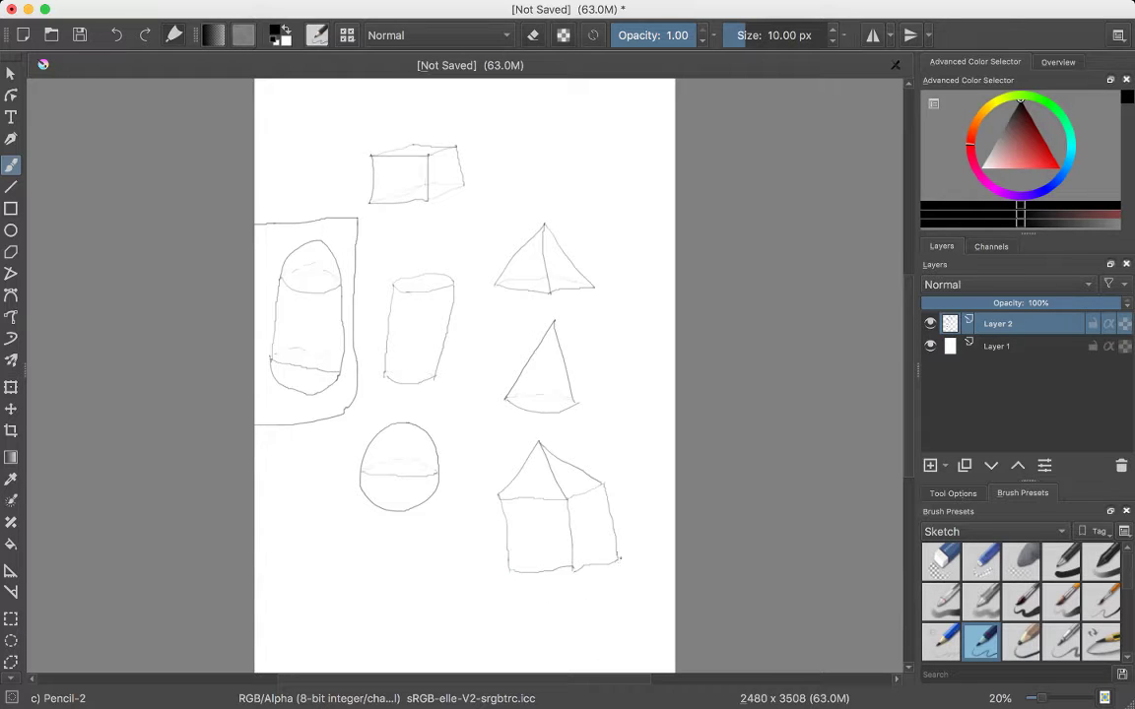
left_click_drag(571, 568, 584, 608)
left_click_drag(617, 561, 583, 608)
left_click_drag(509, 571, 584, 605)
Step: Erase stray lines along the capsule's bottom, then retouch its bottom and side in pencil
key("e")
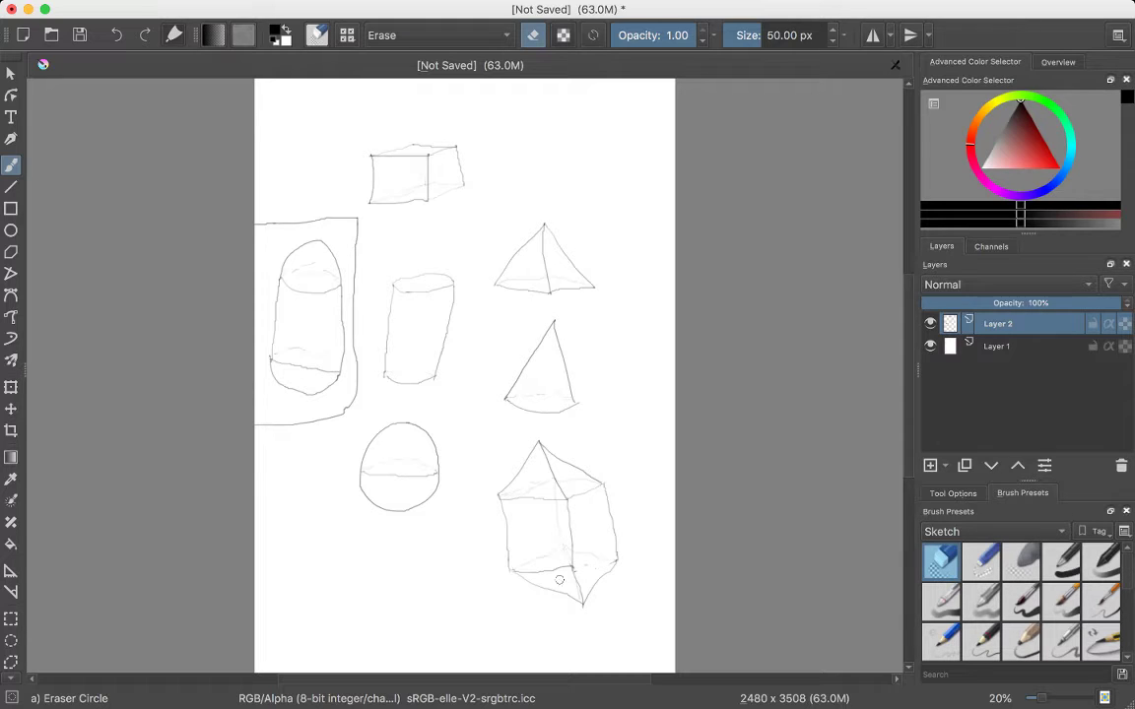
left_click_drag(535, 572, 523, 570)
left_click(983, 601)
left_click(982, 641)
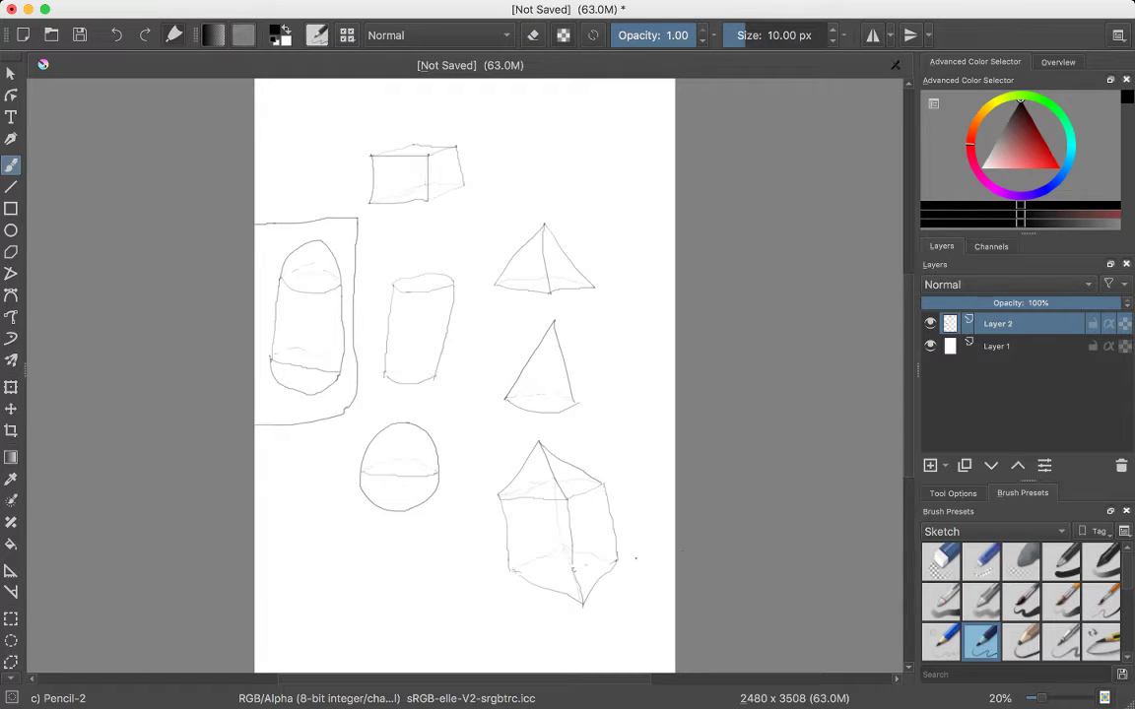
mouse_move(574, 565)
left_mouse_down()
mouse_move(575, 580)
mouse_move(557, 569)
left_mouse_up()
left_click_drag(525, 512, 561, 497)
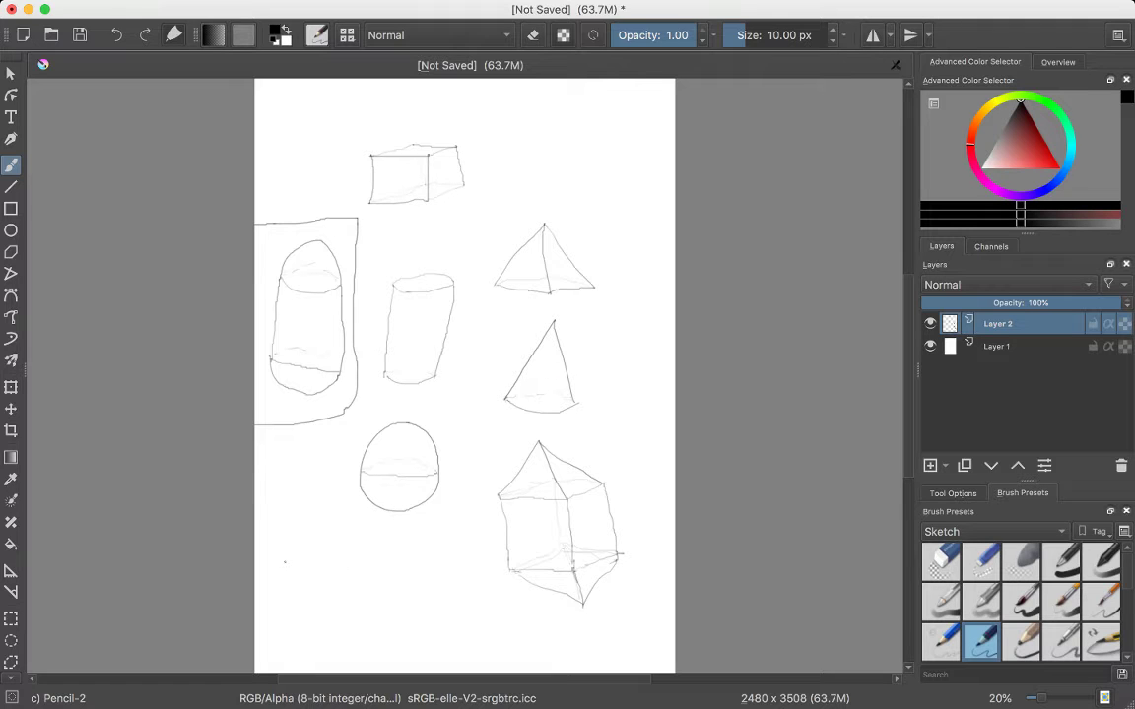
Step: Sketch a cylinder at lower left with a darkened top edge and a cone beneath it
mouse_move(288, 552)
left_mouse_down()
mouse_move(344, 545)
mouse_move(290, 602)
mouse_move(291, 623)
left_mouse_up()
mouse_move(341, 548)
left_mouse_down()
mouse_move(346, 623)
mouse_move(313, 625)
mouse_move(346, 623)
left_mouse_up()
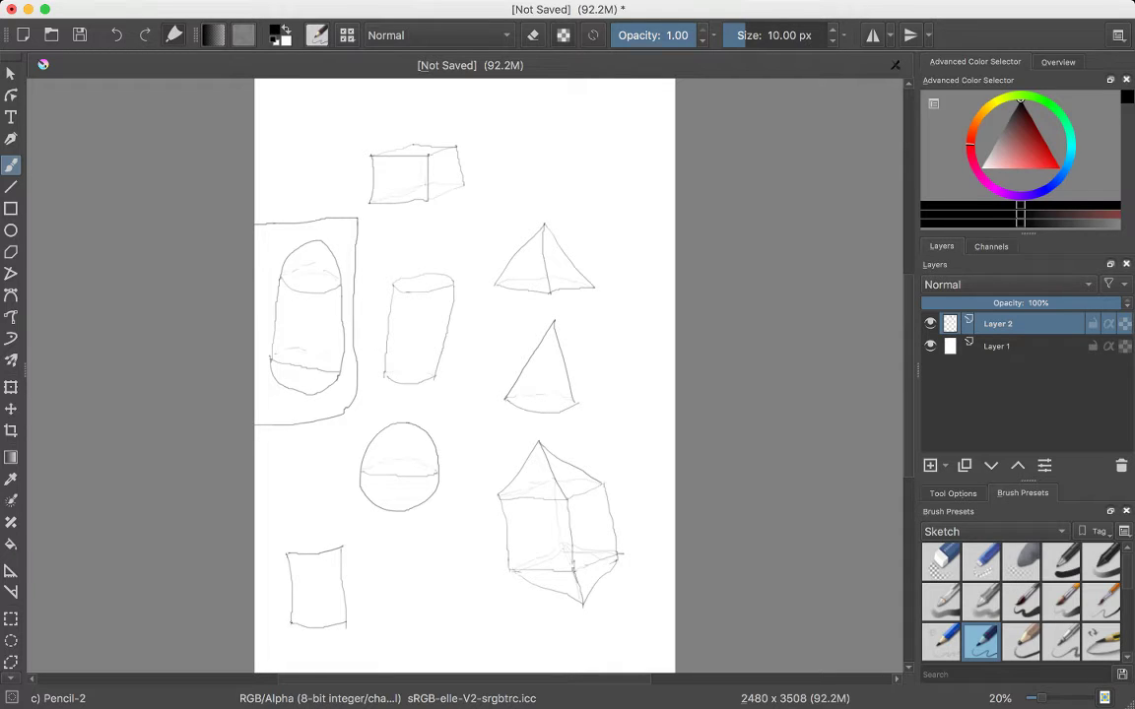
mouse_move(282, 549)
left_mouse_down()
mouse_move(340, 539)
mouse_move(321, 475)
mouse_move(342, 547)
left_mouse_up()
left_click_drag(291, 623, 325, 672)
left_click_drag(347, 621, 325, 672)
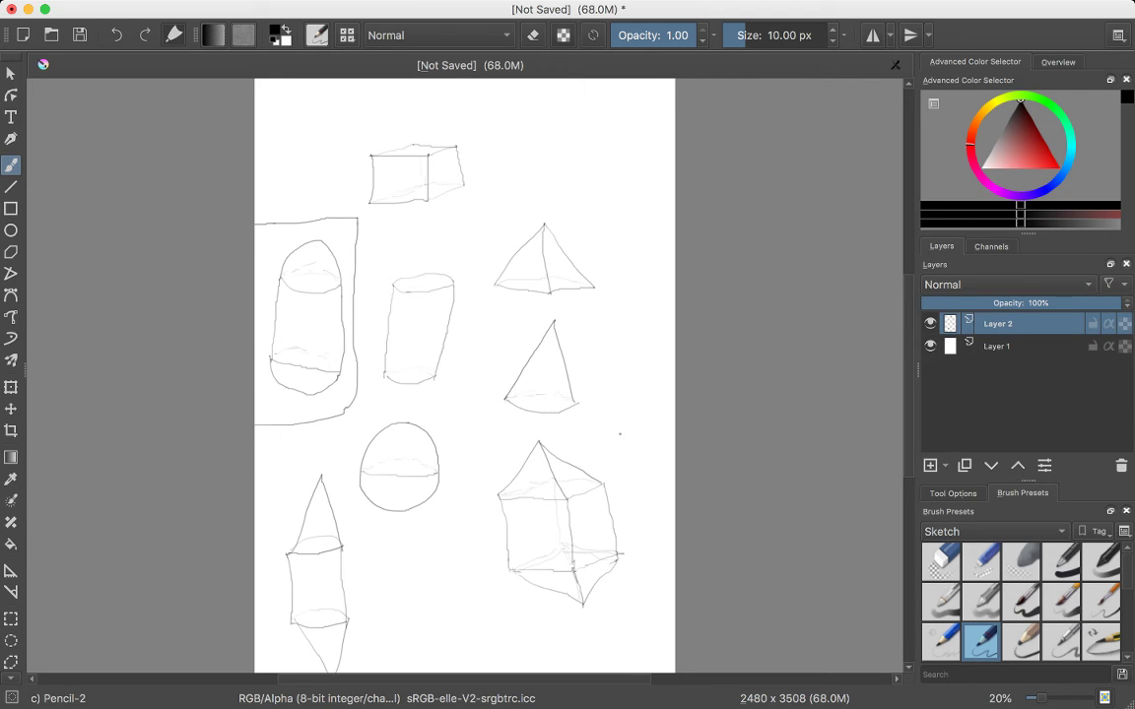
Step: Draw a pencil border around the square capsule and a dividing line between the cone capsule and sphere
mouse_move(675, 443)
left_mouse_down()
mouse_move(469, 571)
mouse_move(463, 670)
left_mouse_up()
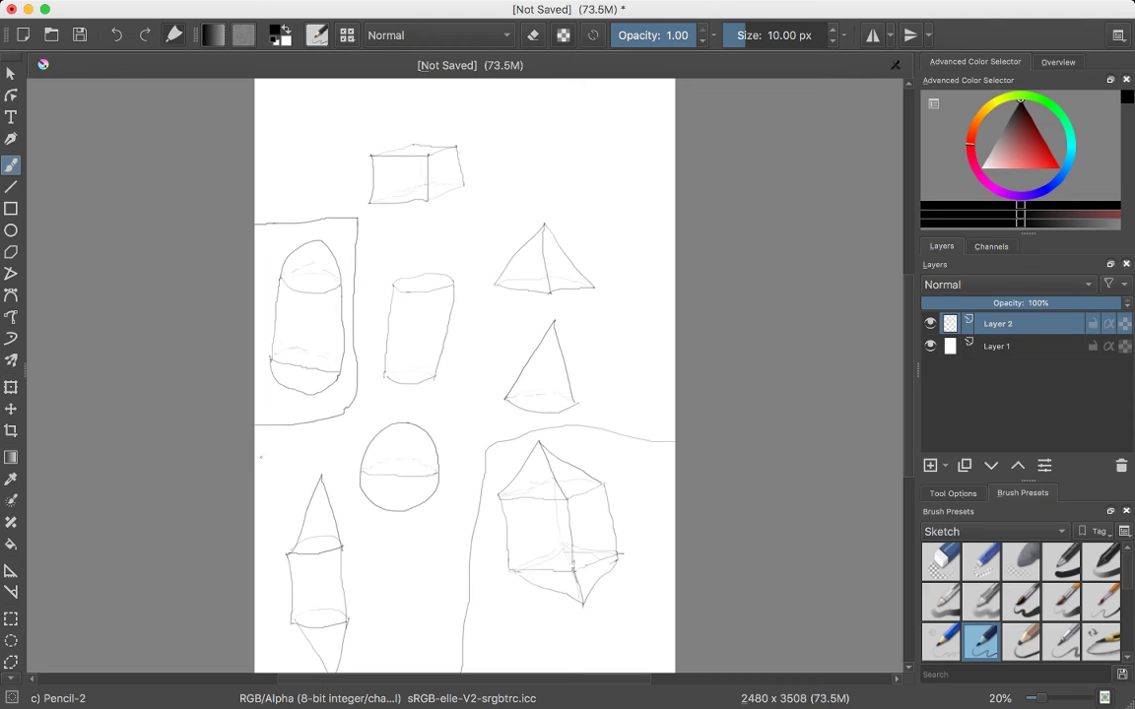
mouse_move(255, 455)
left_mouse_down()
mouse_move(340, 443)
mouse_move(376, 673)
left_mouse_up()
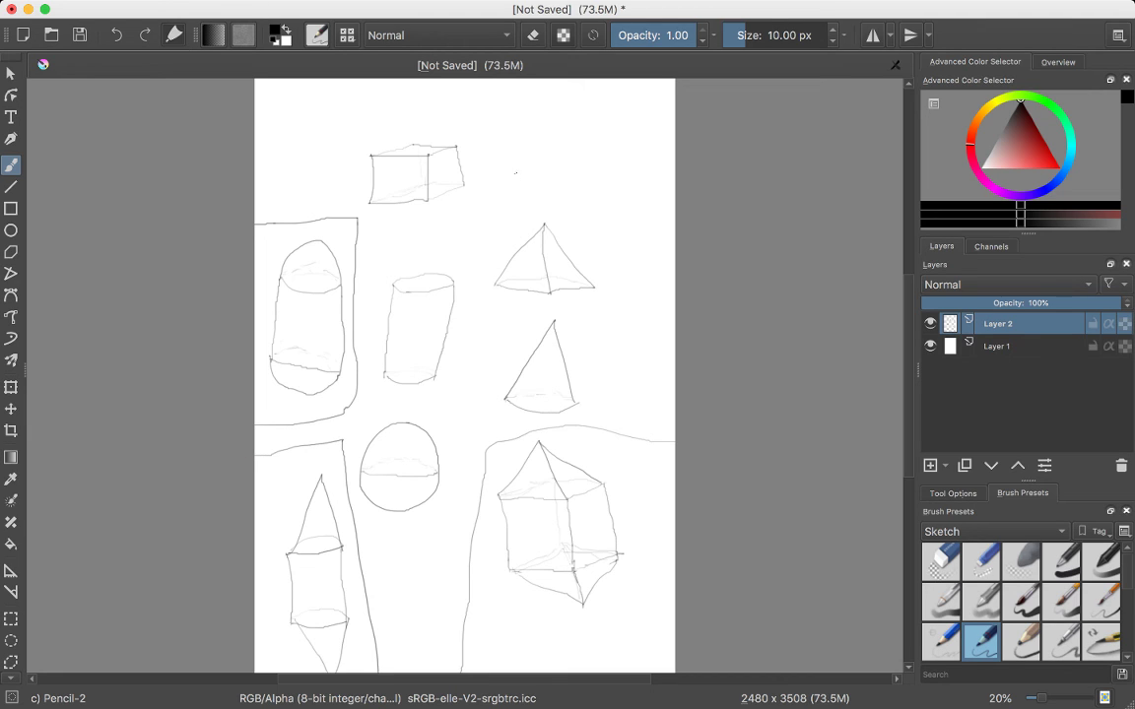